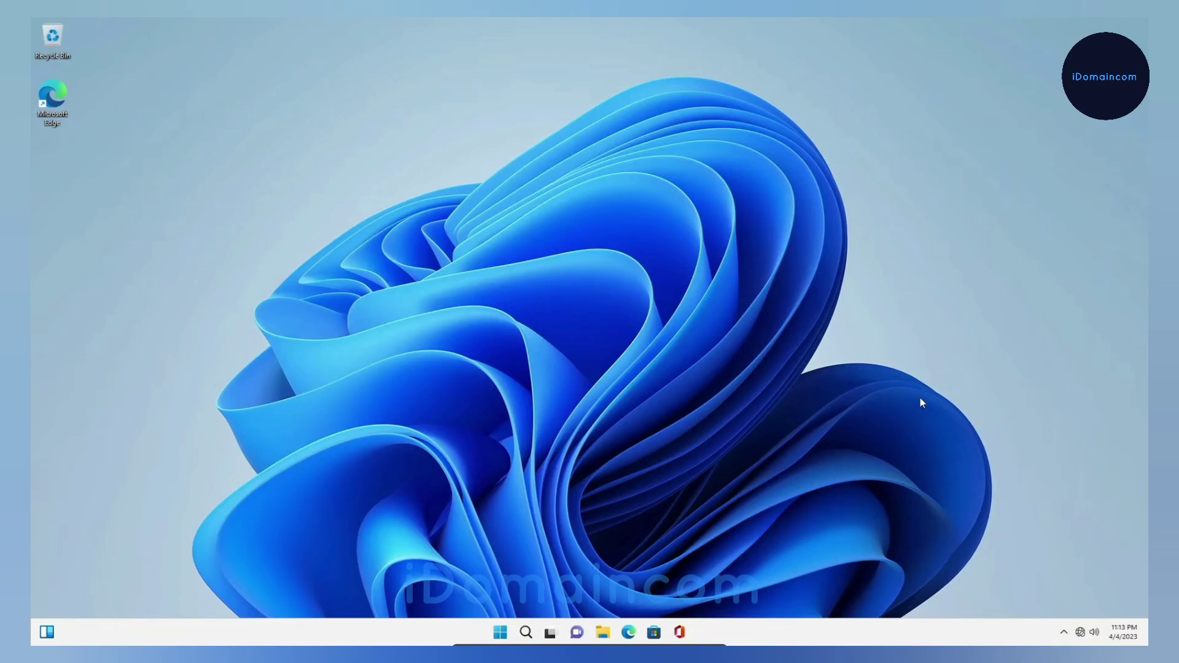
Search the Start menu for 'group' and launch the Edit group policy tool.
{"action": "left_click", "coordinate": [500, 633]}
{"action": "left_click", "coordinate": [541, 221]}
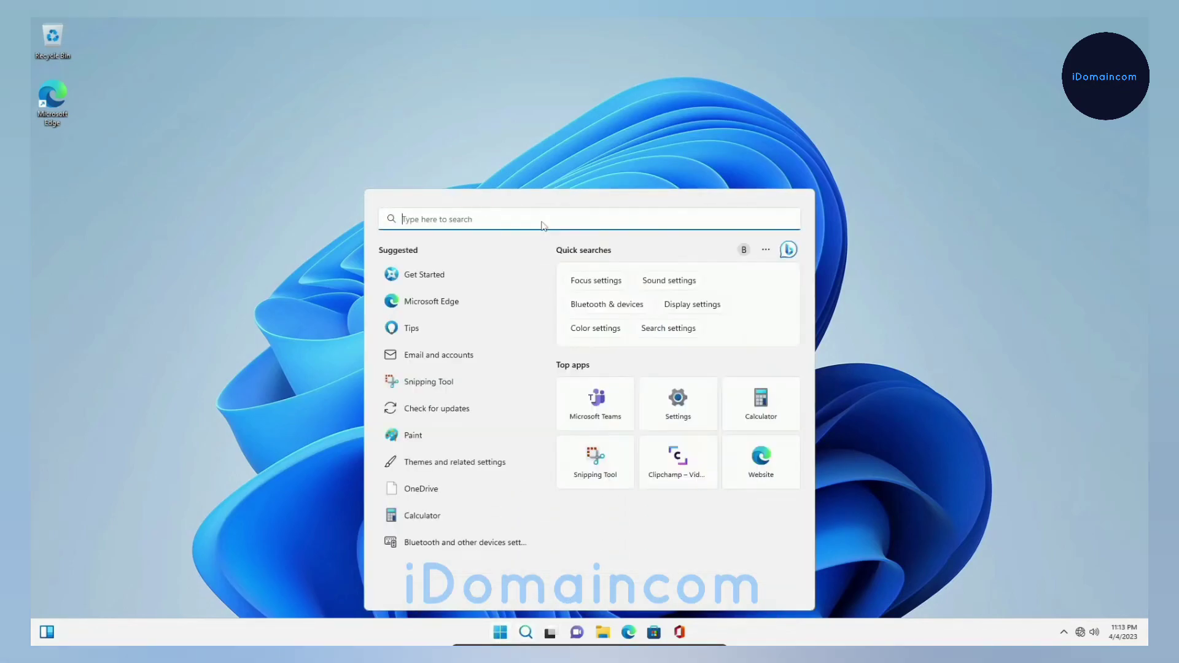
{"action": "type", "text": "gr"}
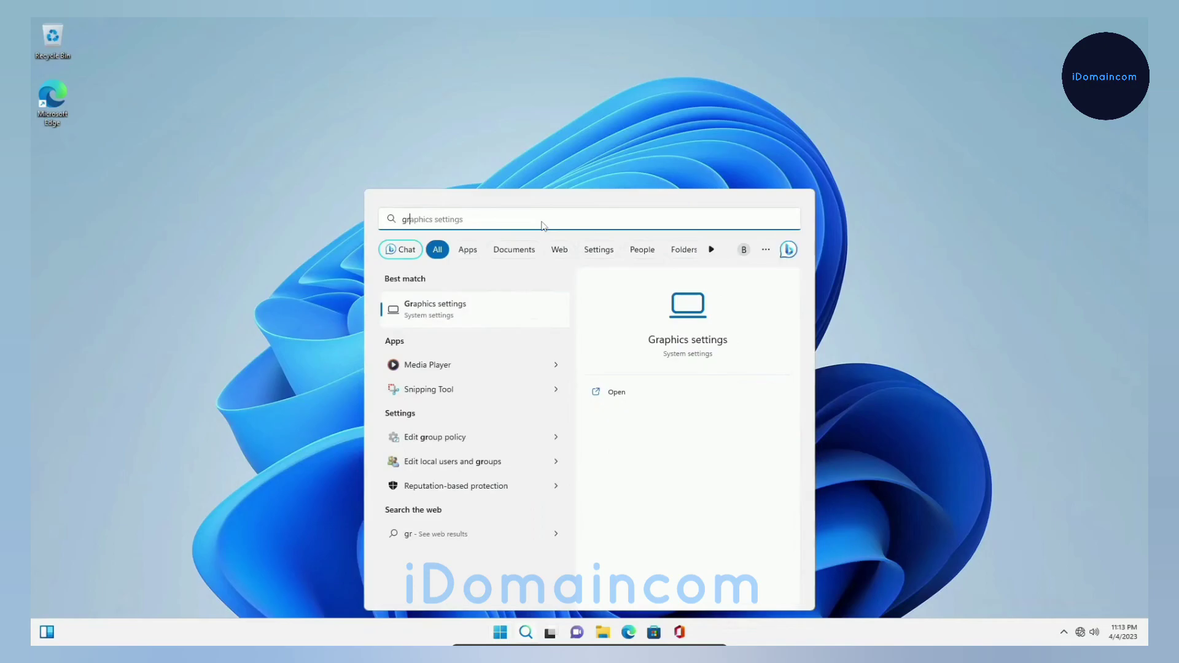
{"action": "type", "text": "oup"}
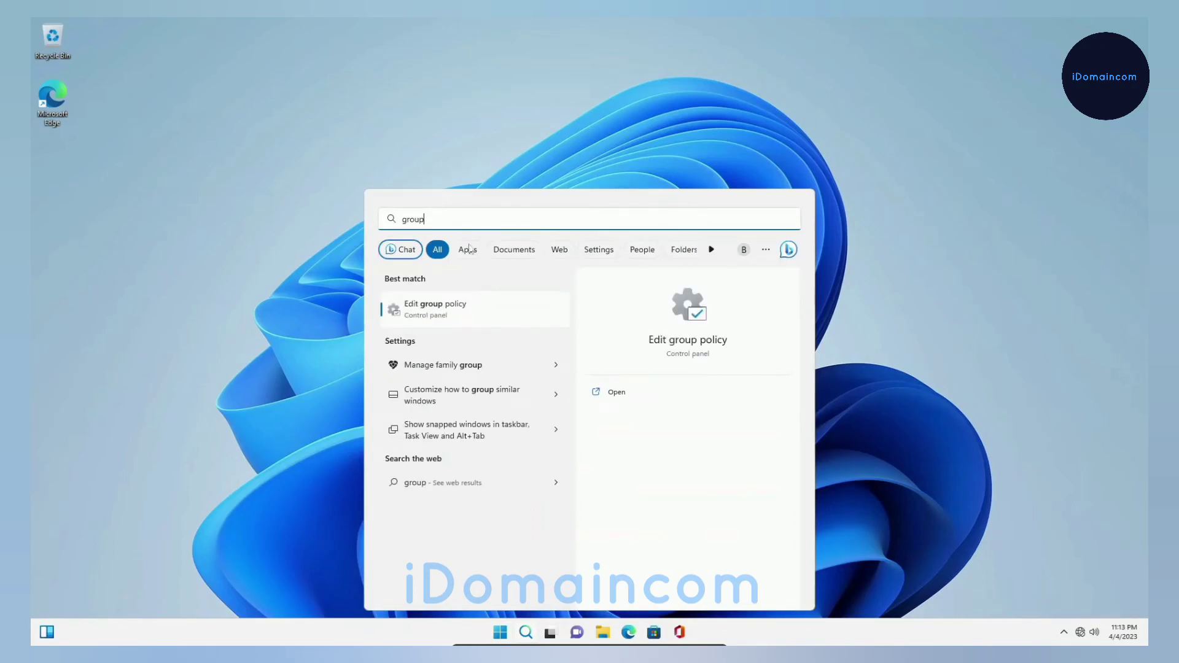
{"action": "left_click", "coordinate": [433, 316]}
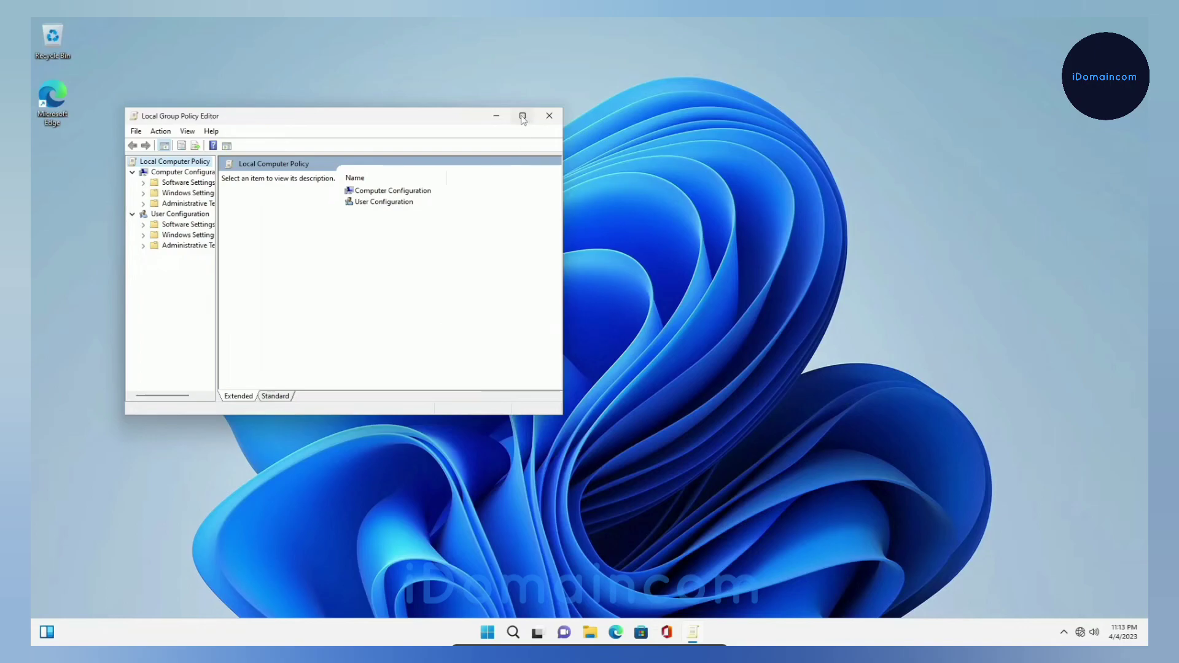
Move and enlarge the editor window, and widen the policy tree pane so folder names are readable.
{"action": "mouse_move", "coordinate": [522, 119]}
{"action": "left_click_drag", "start_coordinate": [399, 115], "coordinate": [477, 101]}
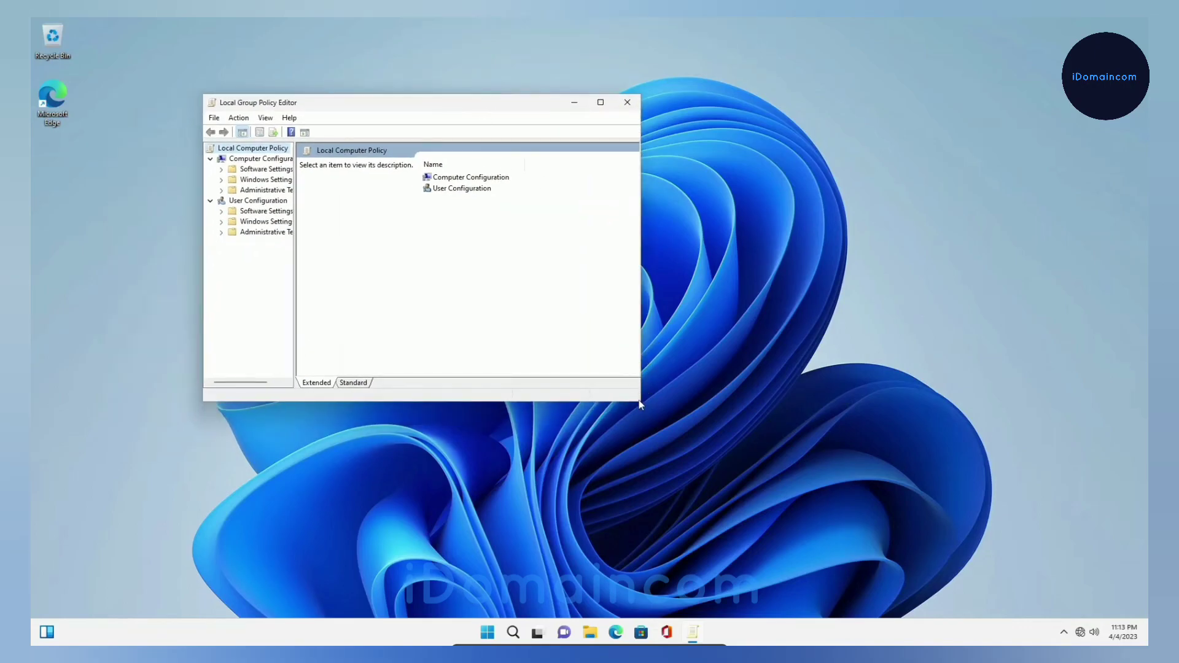
{"action": "left_click_drag", "start_coordinate": [642, 403], "coordinate": [812, 521]}
{"action": "left_click_drag", "start_coordinate": [295, 307], "coordinate": [360, 316]}
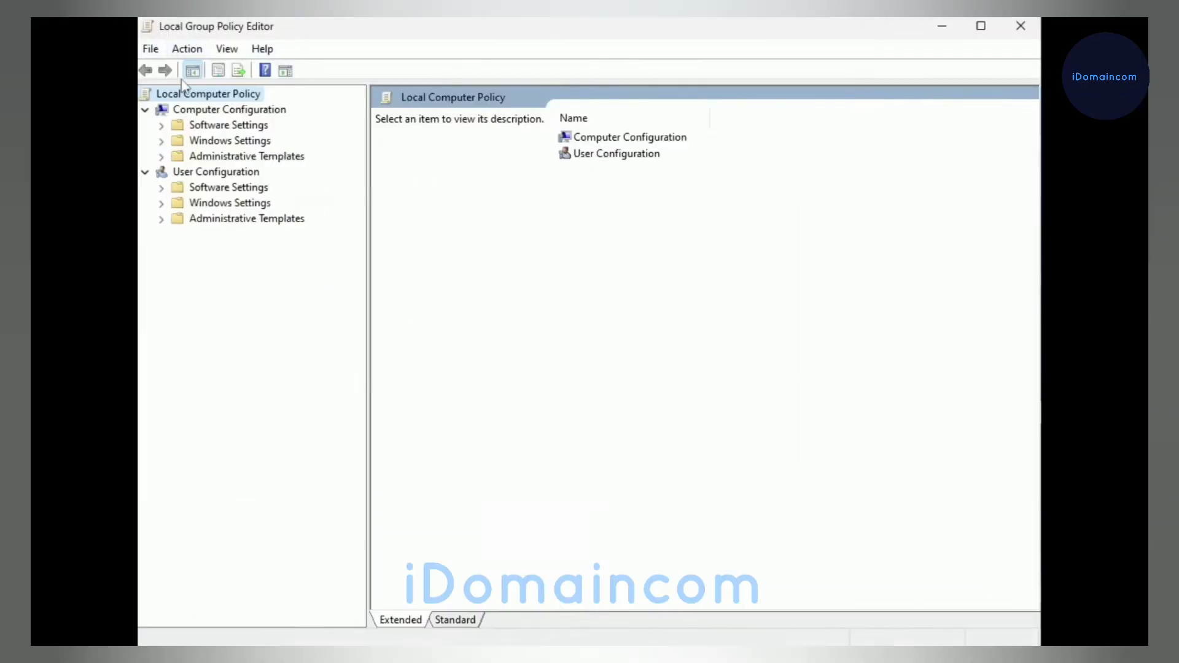
Open Computer Configuration > Administrative Templates > Windows Components and maximize the editor.
{"action": "left_click", "coordinate": [200, 111]}
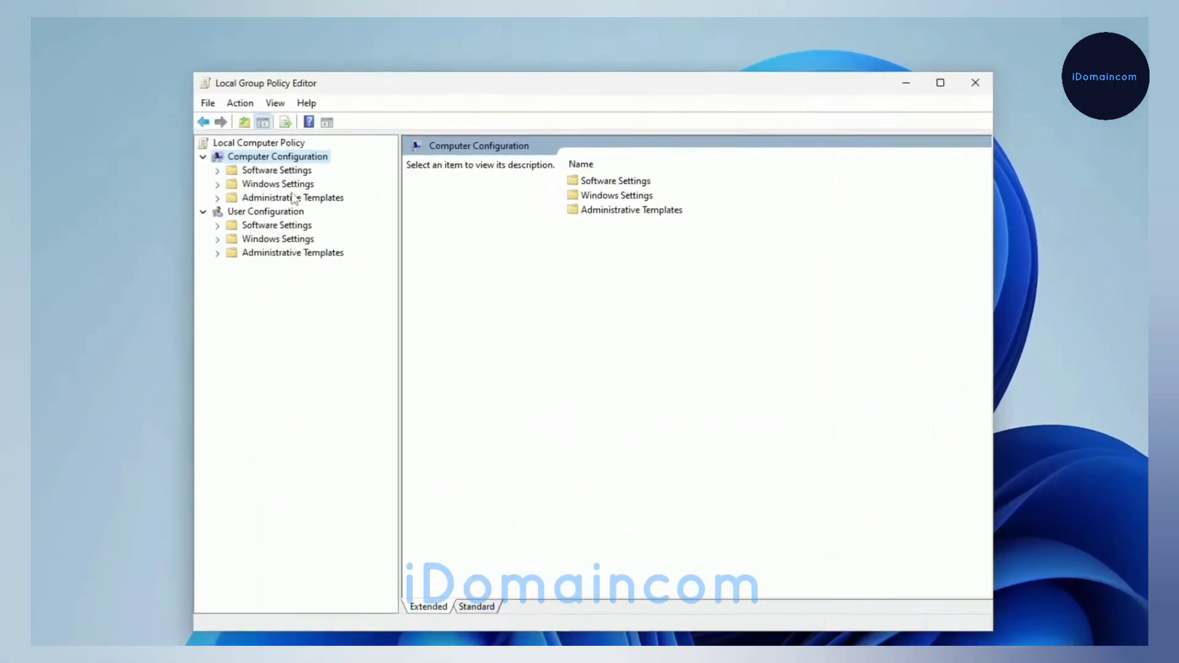
{"action": "left_click", "coordinate": [278, 189]}
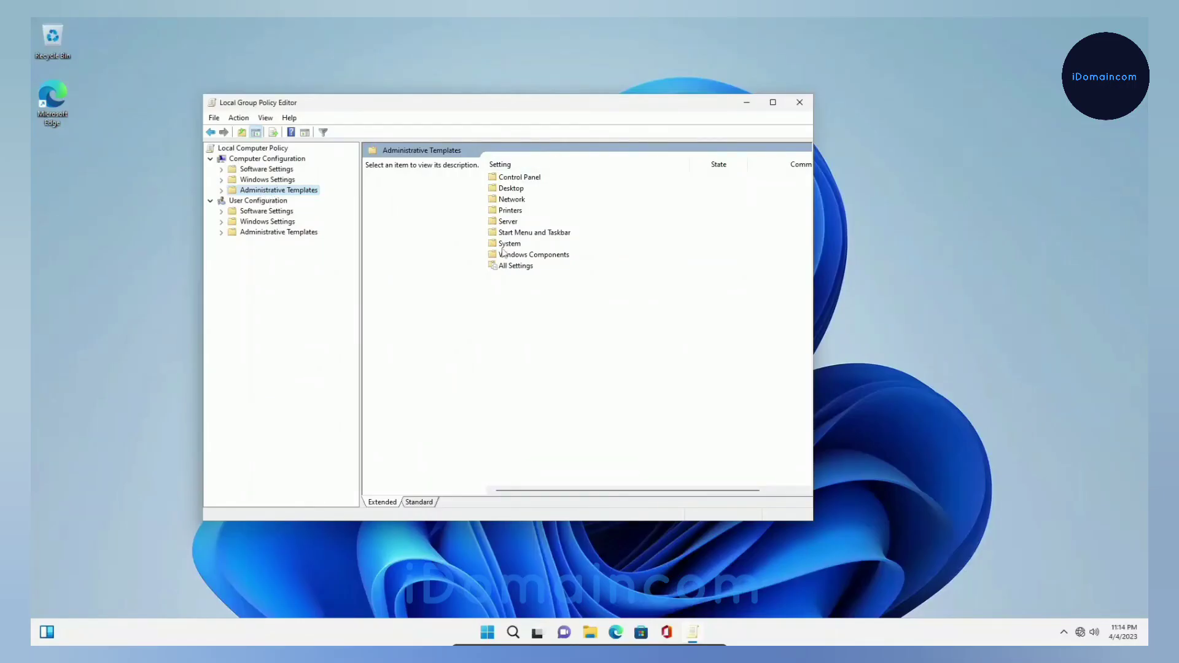
{"action": "left_click", "coordinate": [539, 254]}
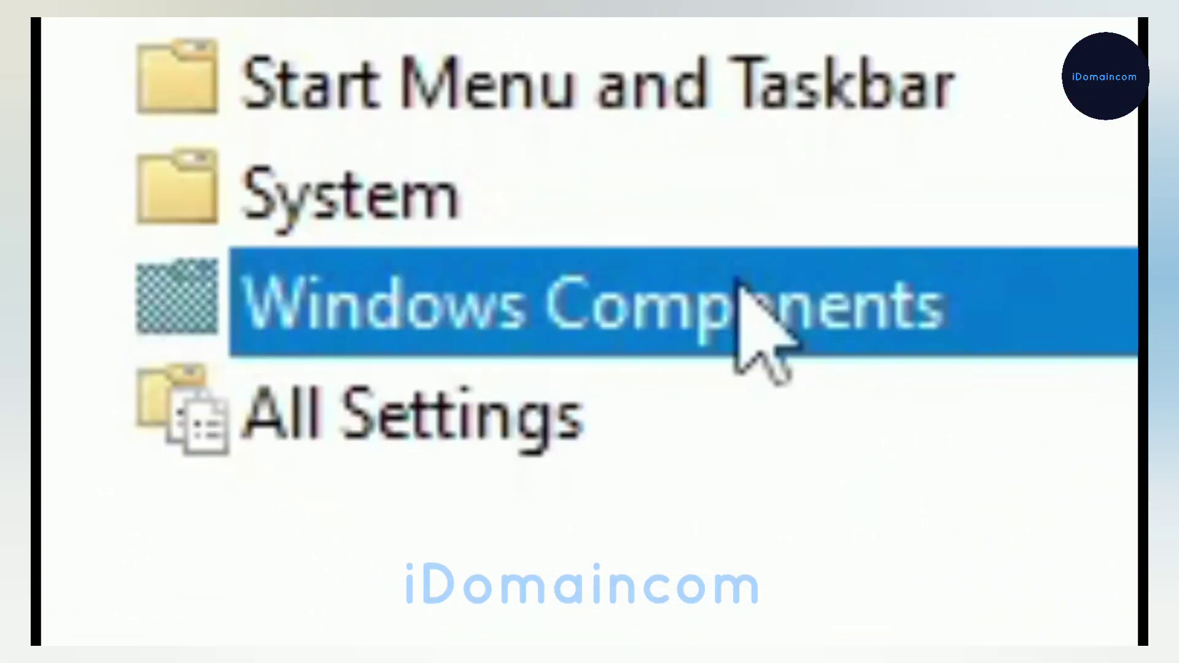
{"action": "double_click", "coordinate": [738, 285]}
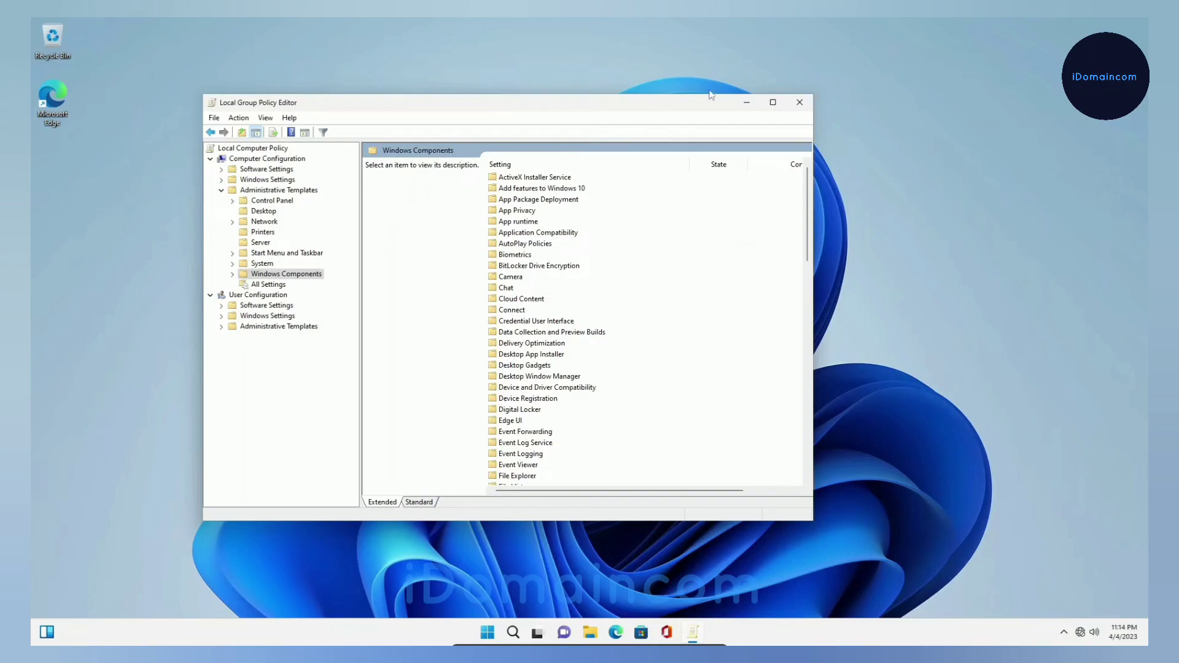
{"action": "left_click", "coordinate": [772, 102]}
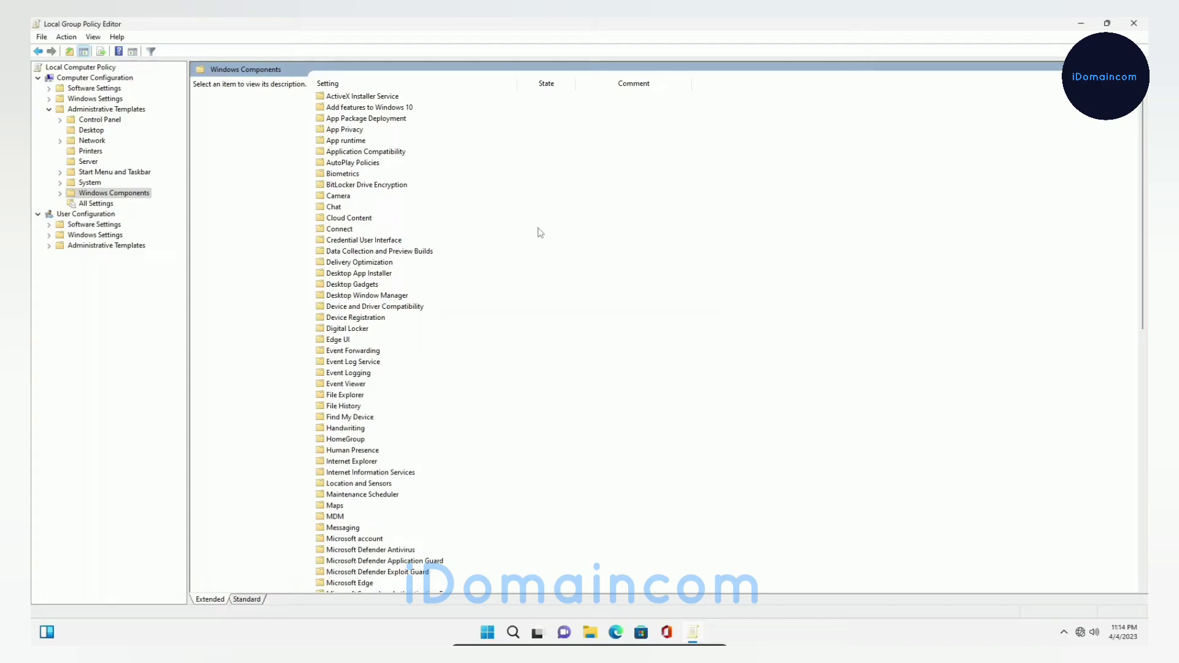
Scroll down to the Microsoft Defender Antivirus folder and open it.
{"action": "scroll", "coordinate": [541, 232], "scroll_direction": "down", "scroll_amount": 4}
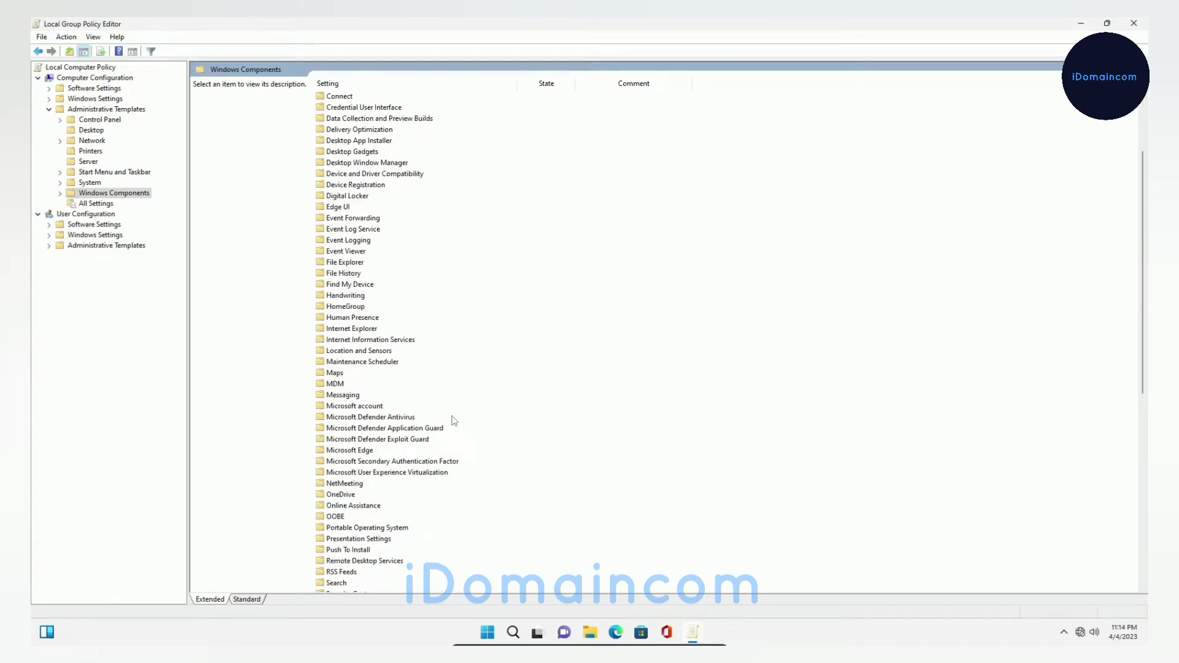
{"action": "left_click", "coordinate": [397, 418]}
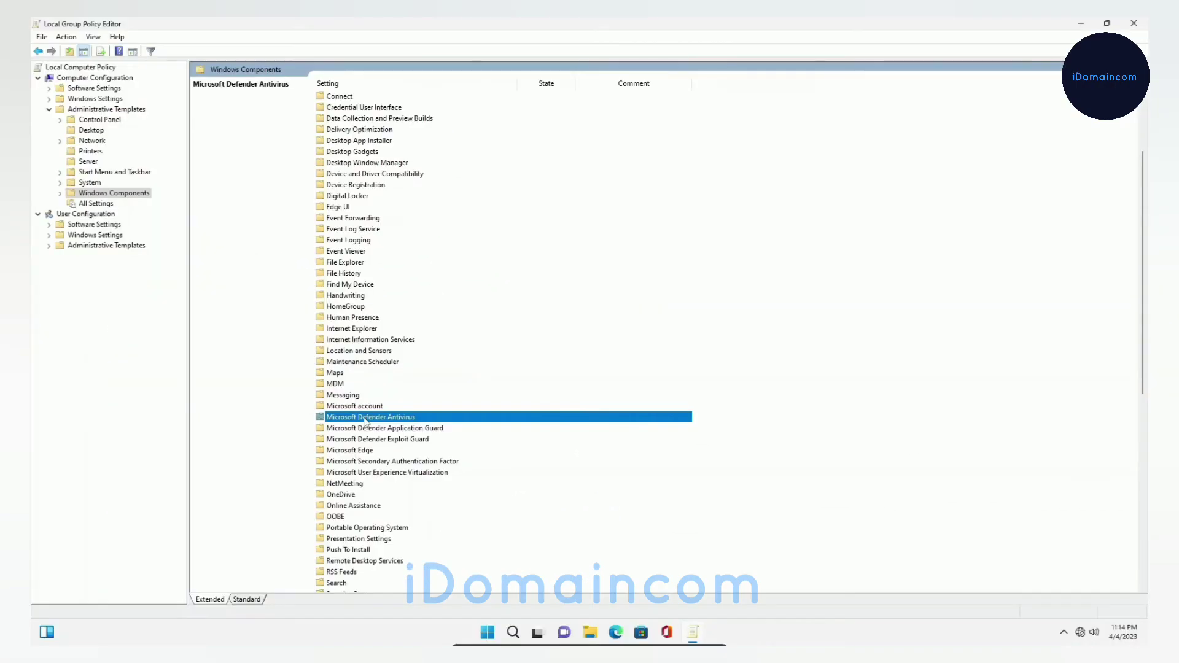
{"action": "double_click", "coordinate": [364, 417]}
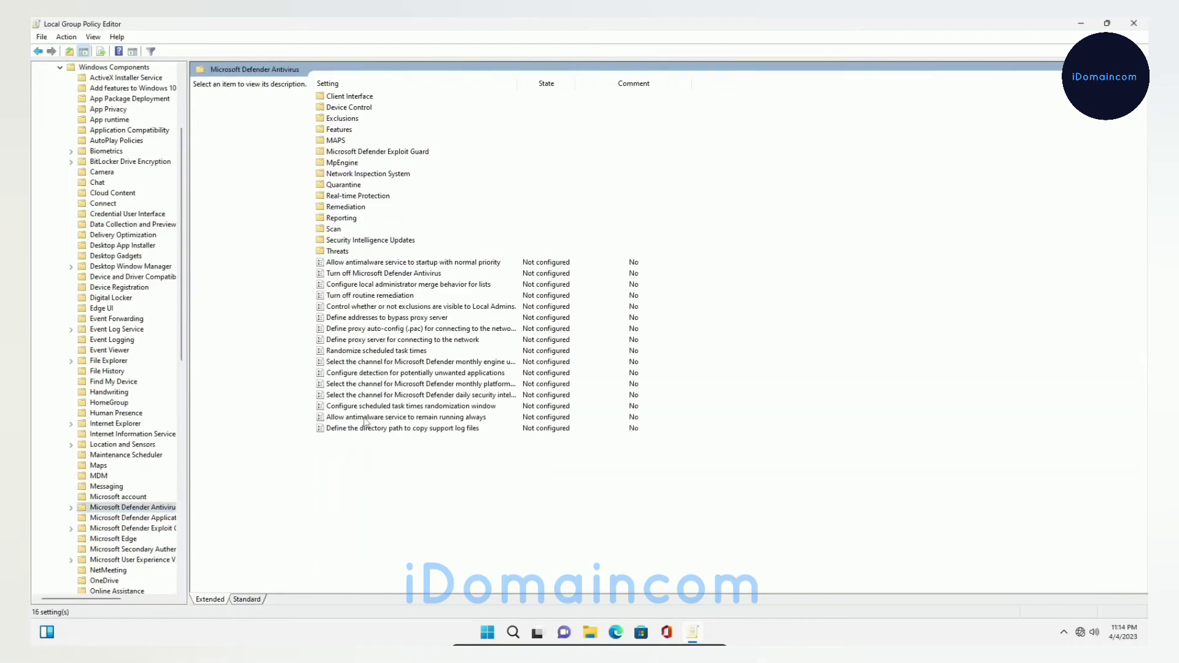
Review the normal-priority startup and Turn off Microsoft Defender Antivirus policy descriptions.
{"action": "left_click", "coordinate": [338, 263]}
{"action": "left_click", "coordinate": [340, 275]}
{"action": "left_click", "coordinate": [353, 264]}
{"action": "left_click", "coordinate": [356, 274]}
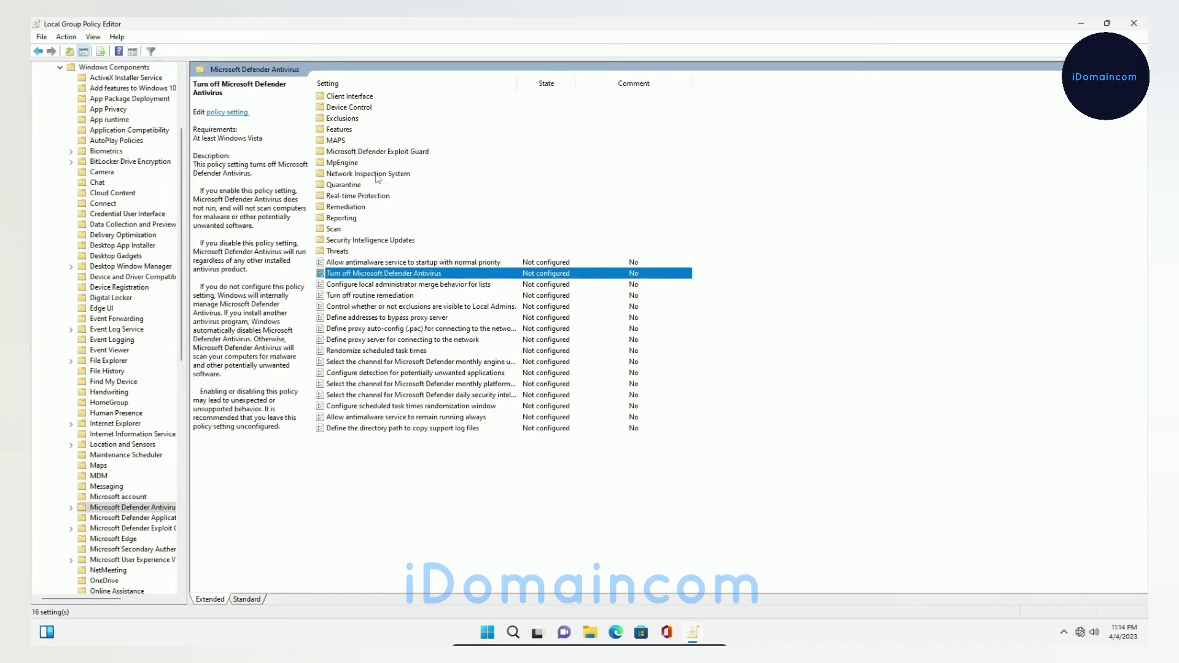
{"action": "left_click", "coordinate": [388, 108]}
{"action": "left_click", "coordinate": [363, 97]}
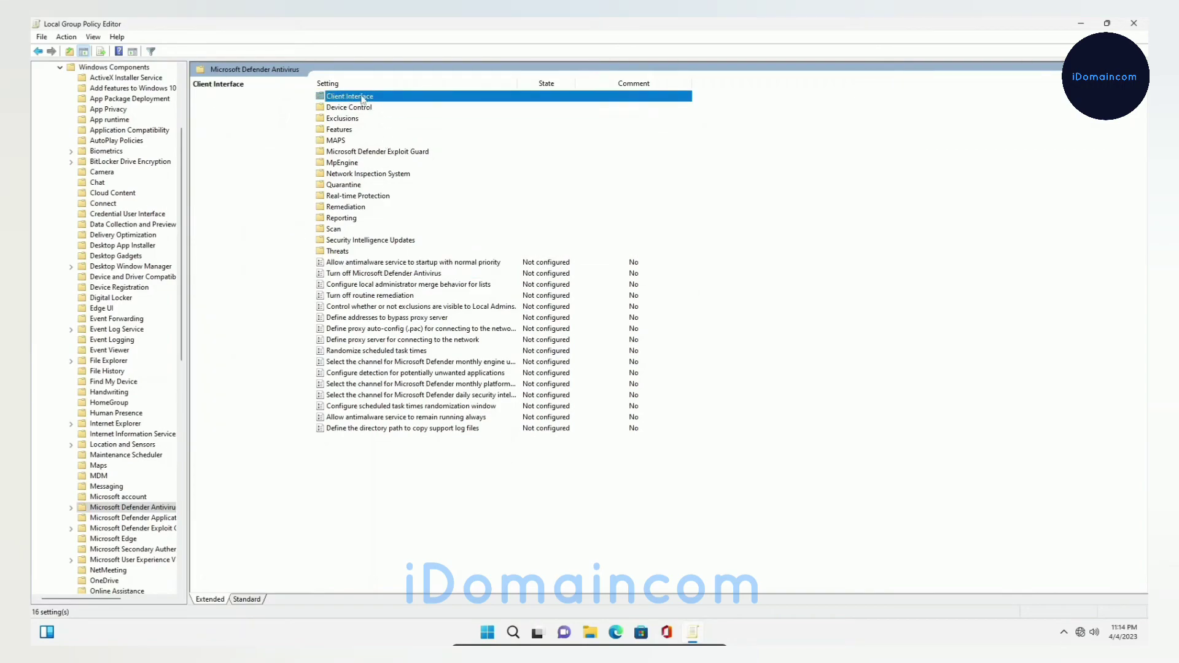
{"action": "left_click", "coordinate": [394, 263]}
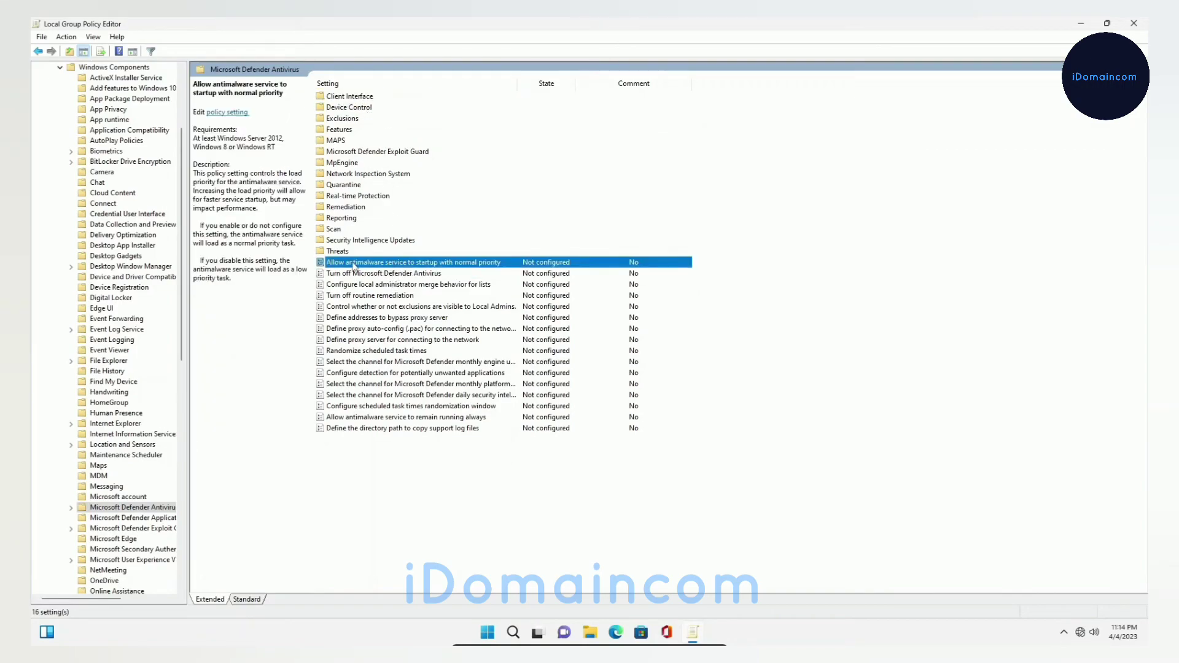
{"action": "right_click", "coordinate": [463, 265]}
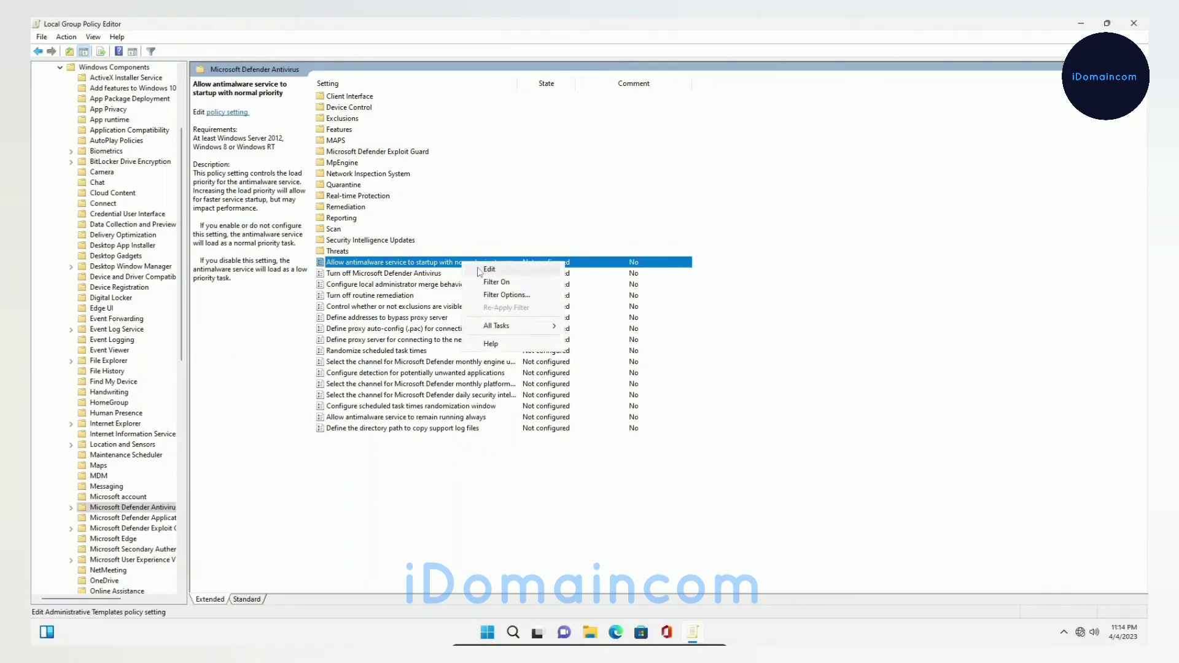
{"action": "left_click", "coordinate": [434, 265]}
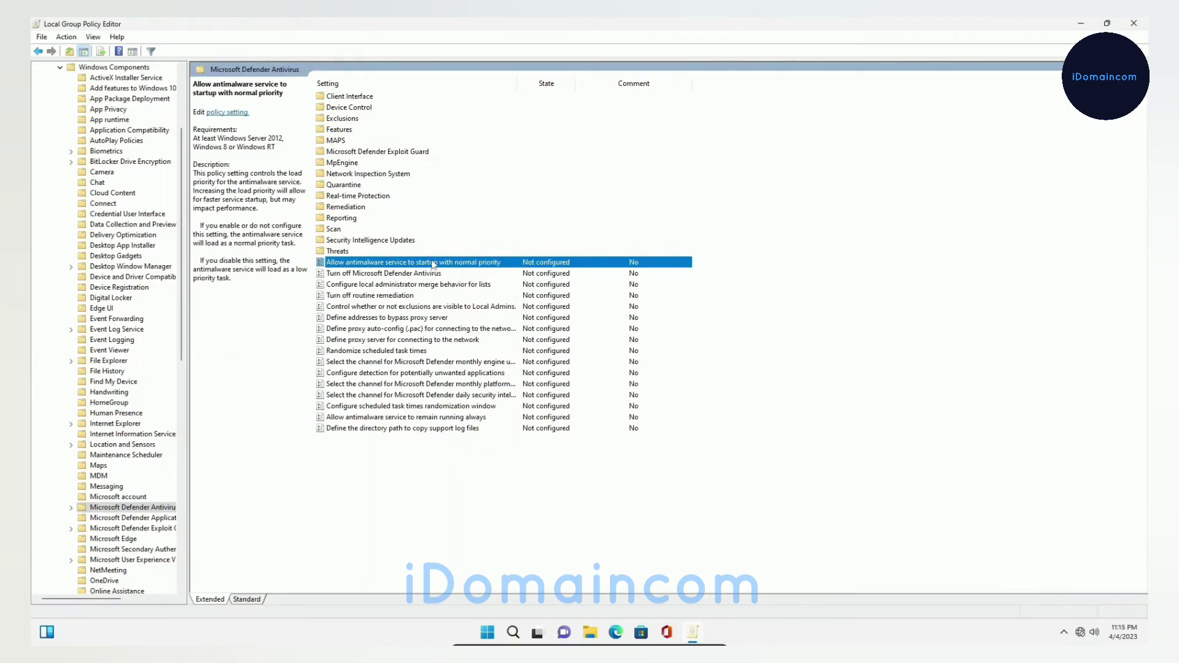
Set 'Allow antimalware service to startup with normal priority' to Disabled and apply it.
{"action": "double_click", "coordinate": [434, 265]}
{"action": "left_click_drag", "start_coordinate": [226, 55], "coordinate": [521, 130]}
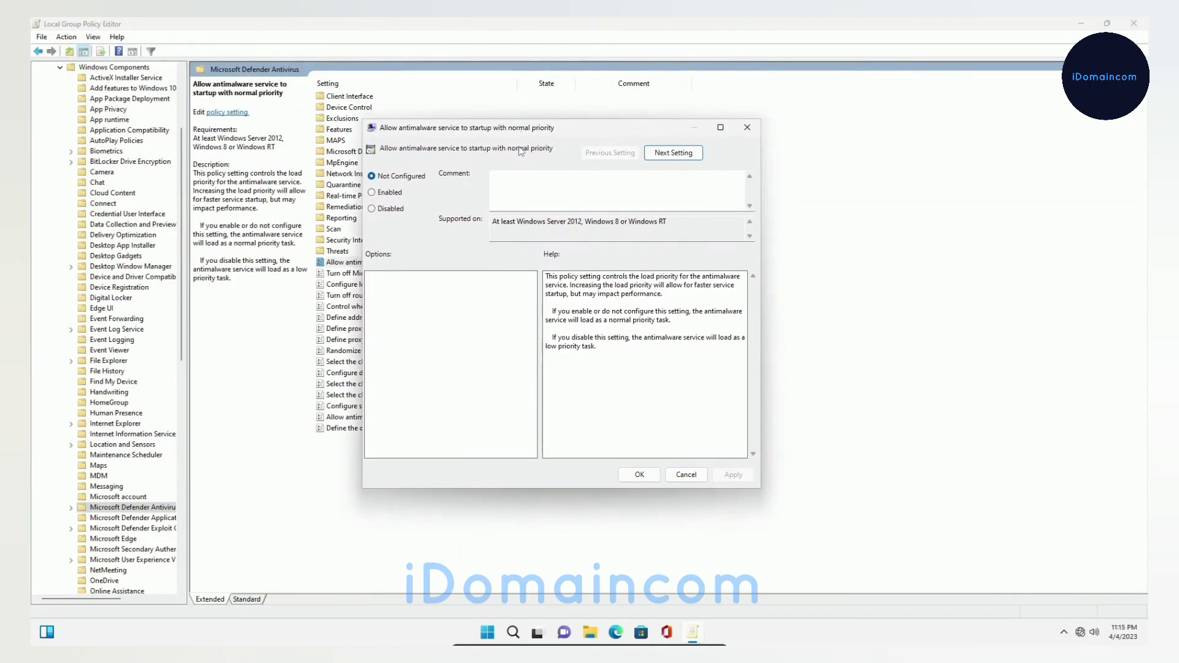
{"action": "left_click", "coordinate": [372, 209]}
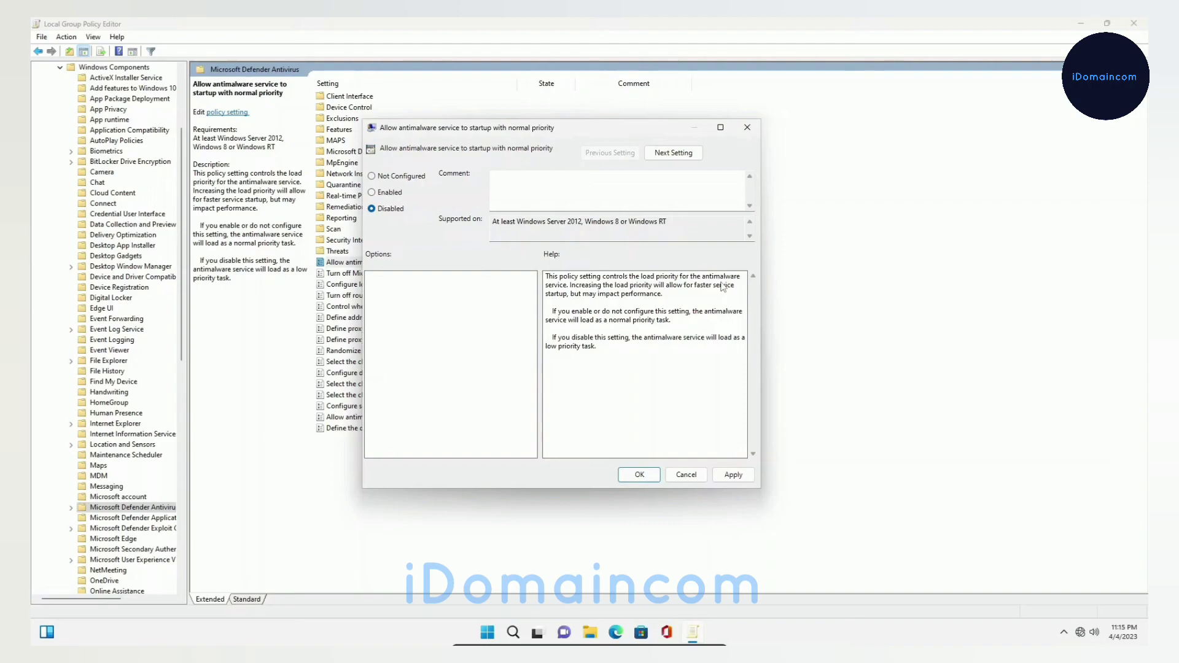
{"action": "left_click_drag", "start_coordinate": [558, 276], "coordinate": [687, 356]}
{"action": "left_click", "coordinate": [671, 354]}
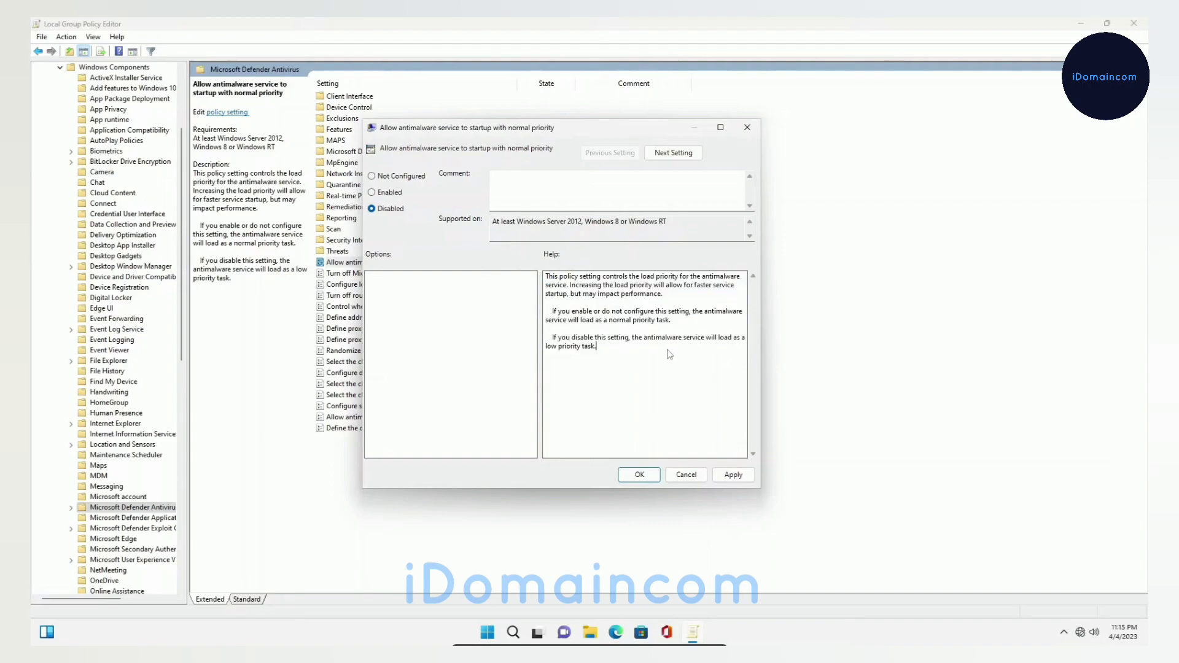
{"action": "left_click", "coordinate": [721, 479]}
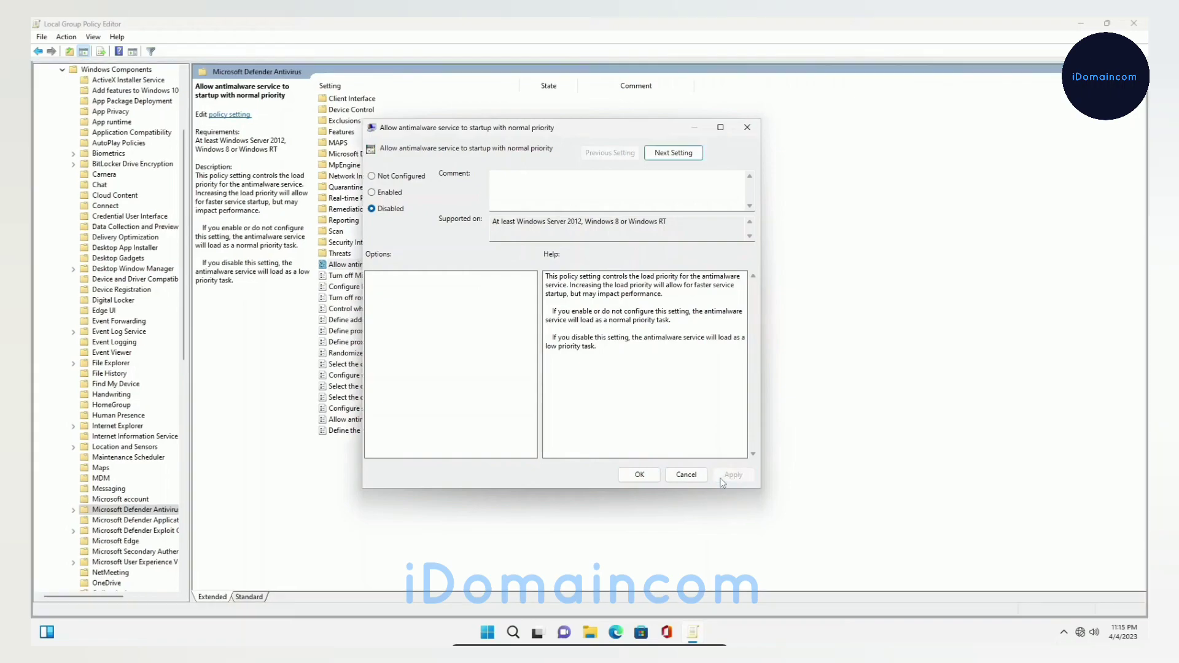
{"action": "left_click", "coordinate": [644, 476]}
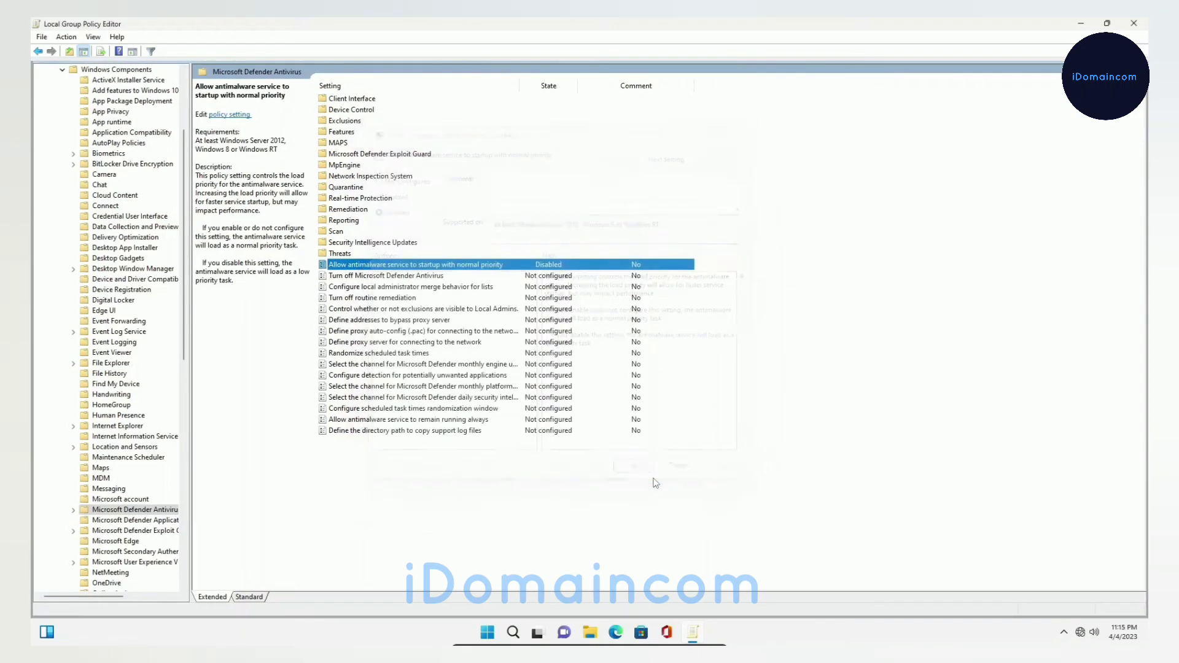
Open the settings window for the 'Turn off Microsoft Defender Antivirus' policy.
{"action": "left_click", "coordinate": [383, 277]}
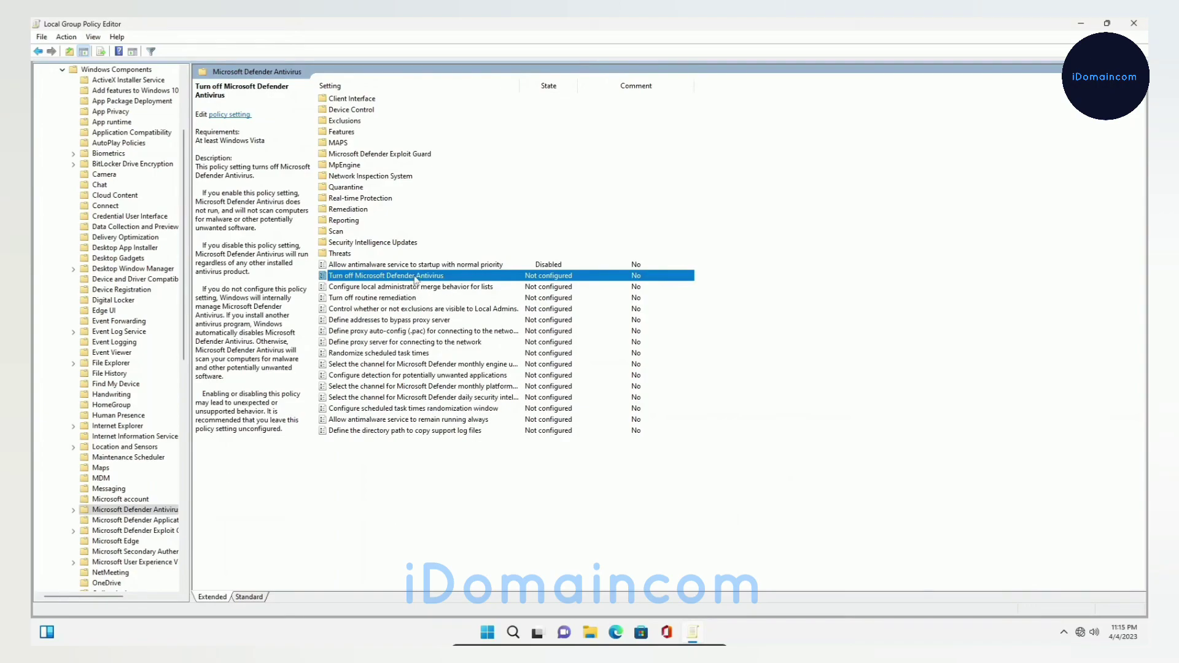
{"action": "double_click", "coordinate": [415, 280]}
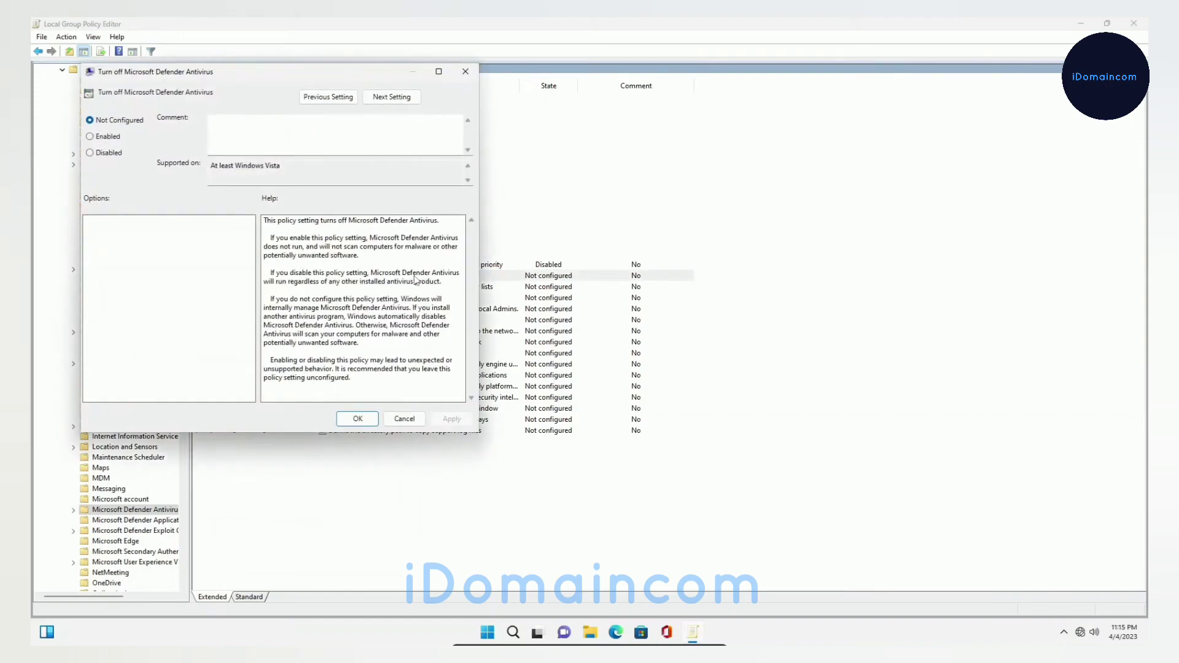
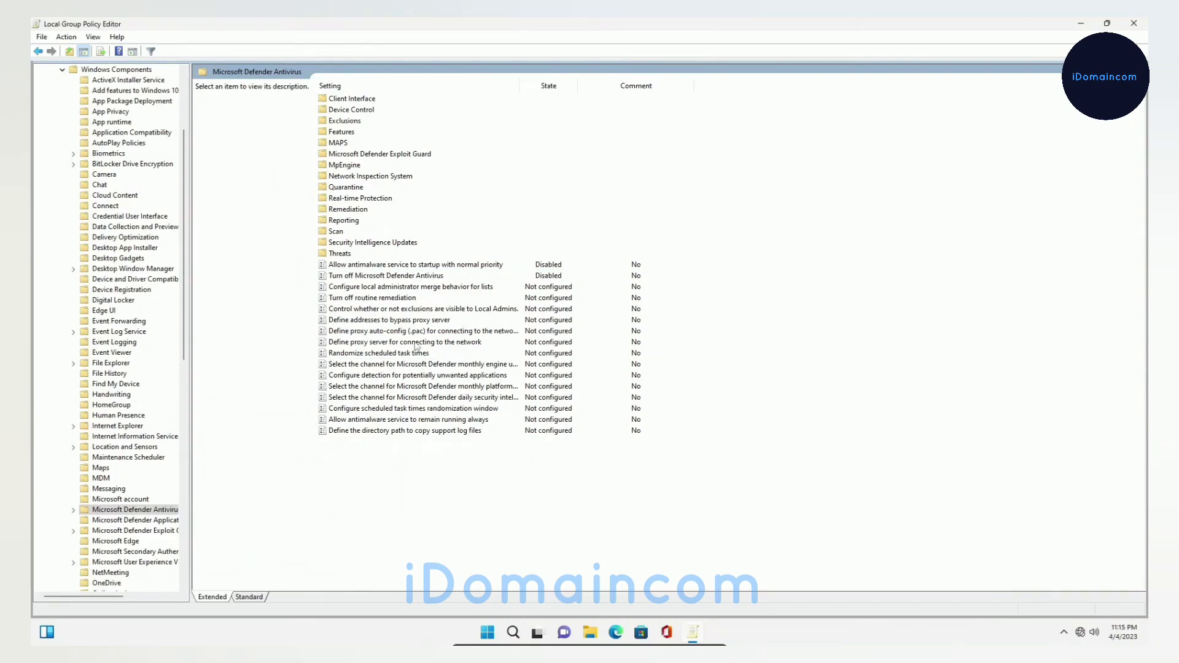
Open the Client Interface folder and select the Enable headless UI mode policy to view its description.
{"action": "double_click", "coordinate": [358, 103]}
{"action": "left_click", "coordinate": [385, 133]}
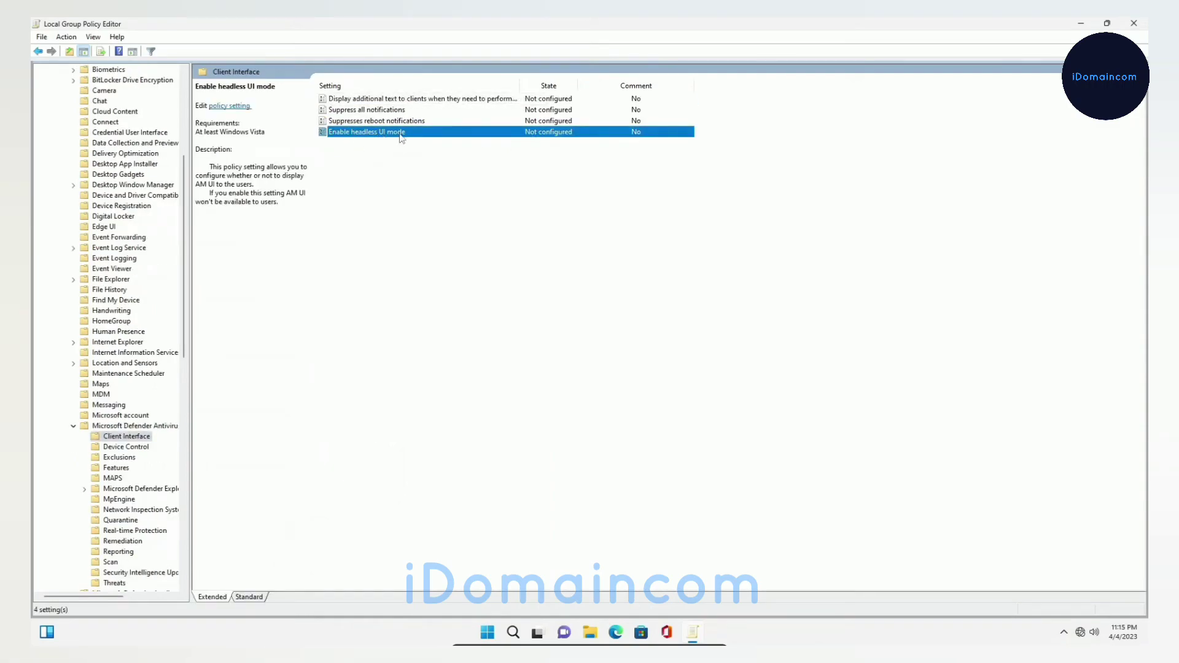
Set Enable headless UI mode to Disabled, apply it, and close the Group Policy Editor.
{"action": "double_click", "coordinate": [401, 138]}
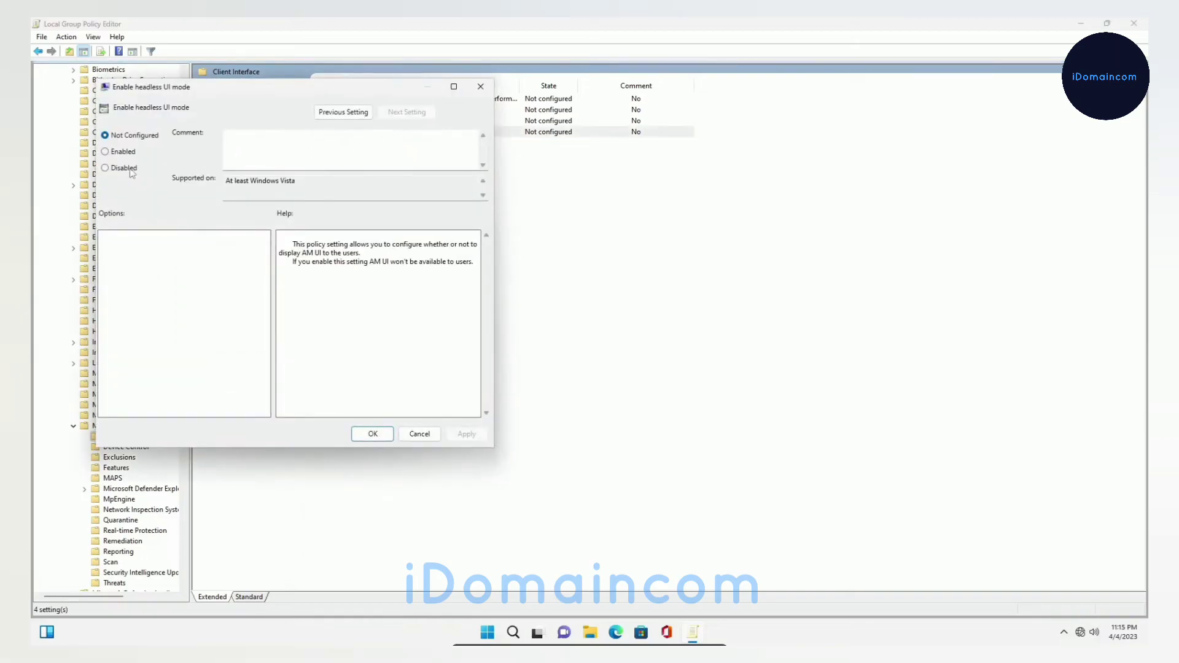
{"action": "left_click", "coordinate": [128, 172]}
{"action": "left_click", "coordinate": [466, 433]}
{"action": "left_click", "coordinate": [372, 433]}
{"action": "left_click", "coordinate": [384, 441]}
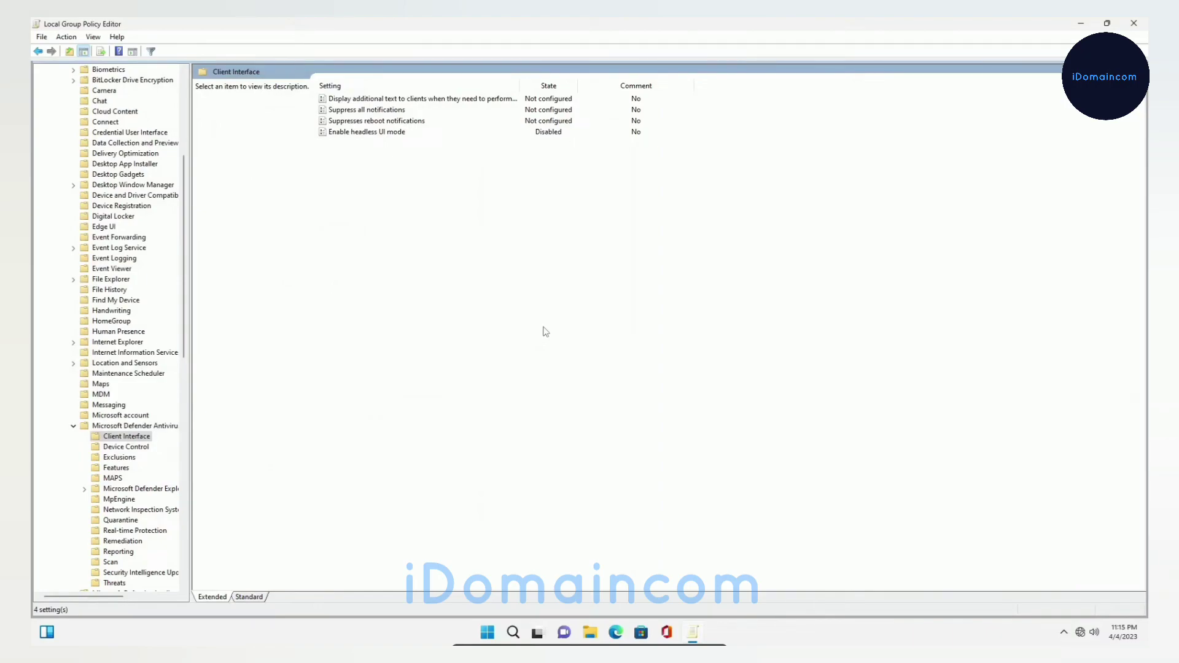
{"action": "left_click", "coordinate": [1134, 22]}
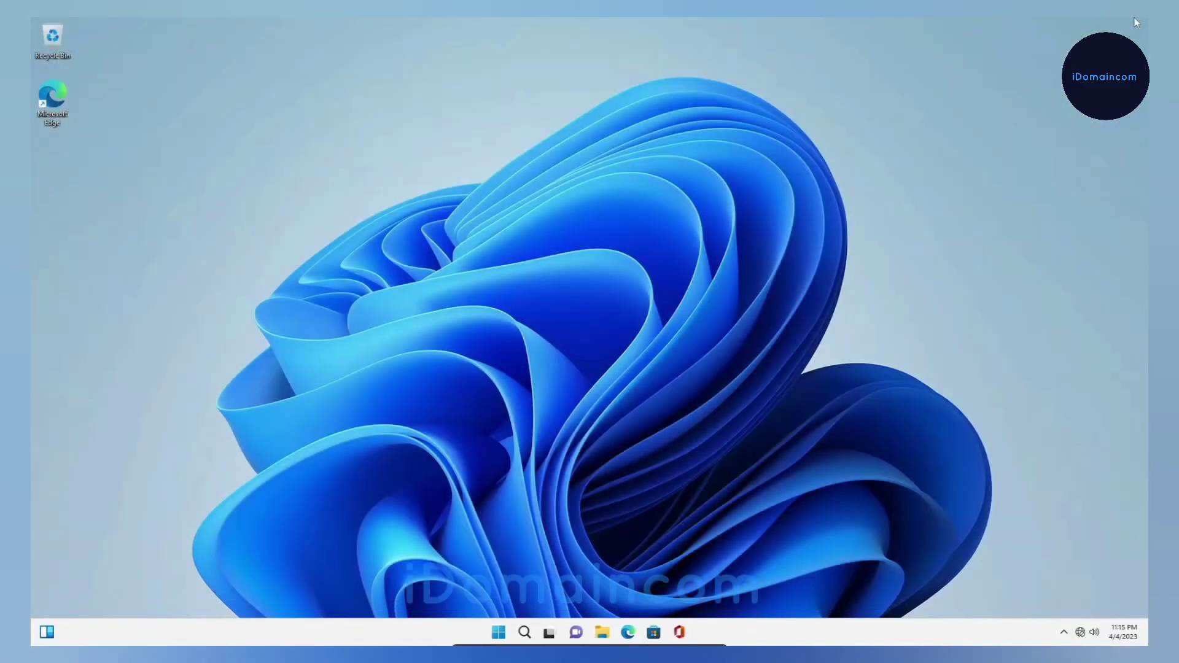